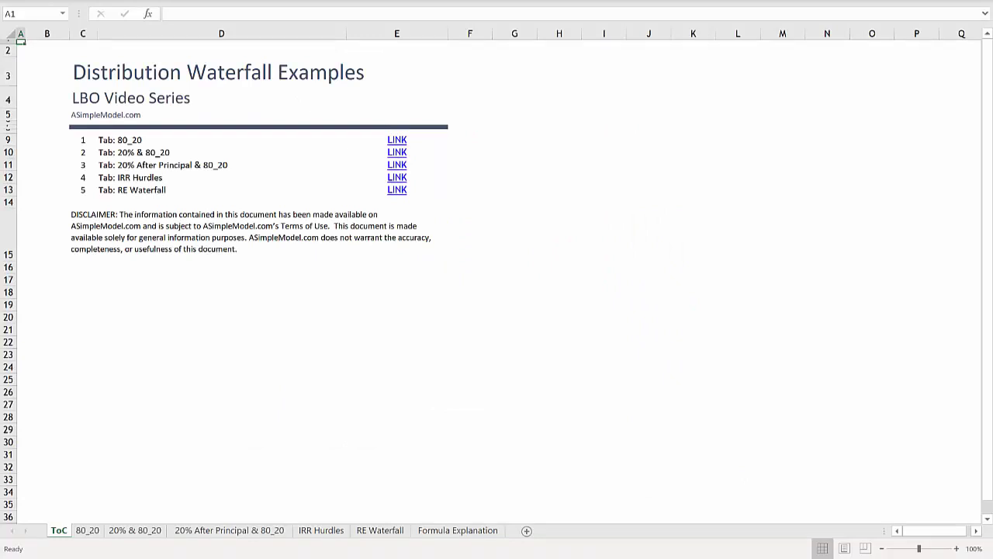
# Examine the GP catch-up formula in D48 of the 20% After Principal & 80_20 sheet and compare it with the 20% & 80_20 sheet
pyautogui.click(264, 534)
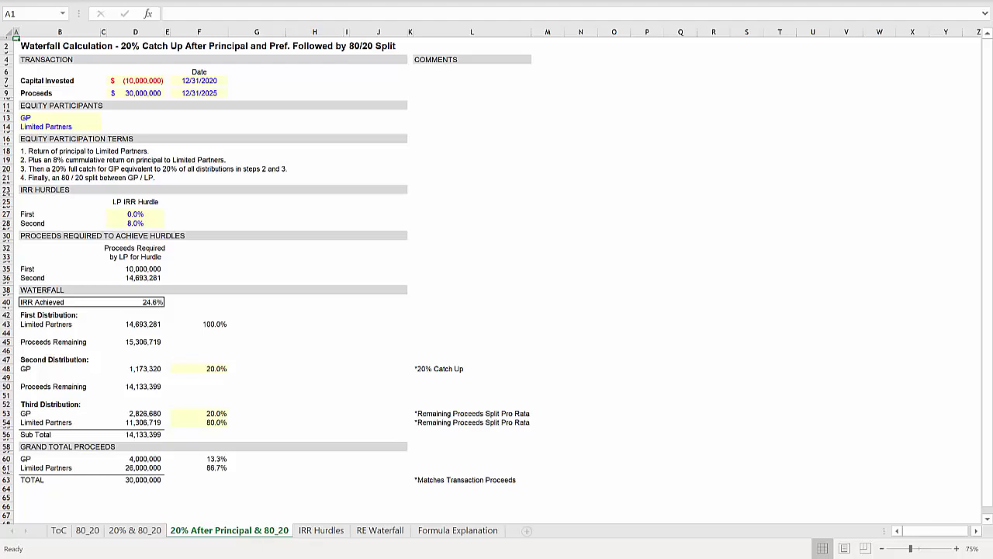
pyautogui.click(135, 369)
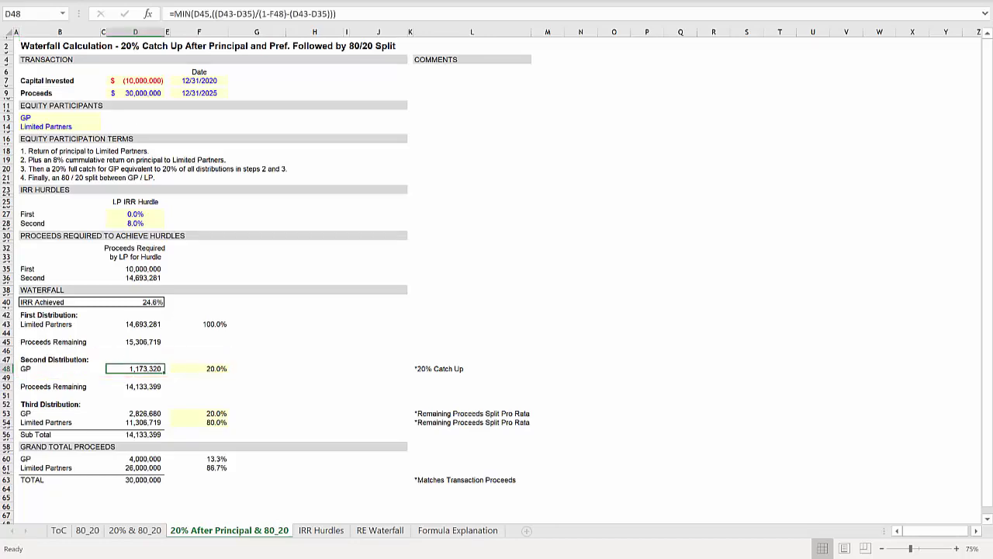
pyautogui.press('F2')
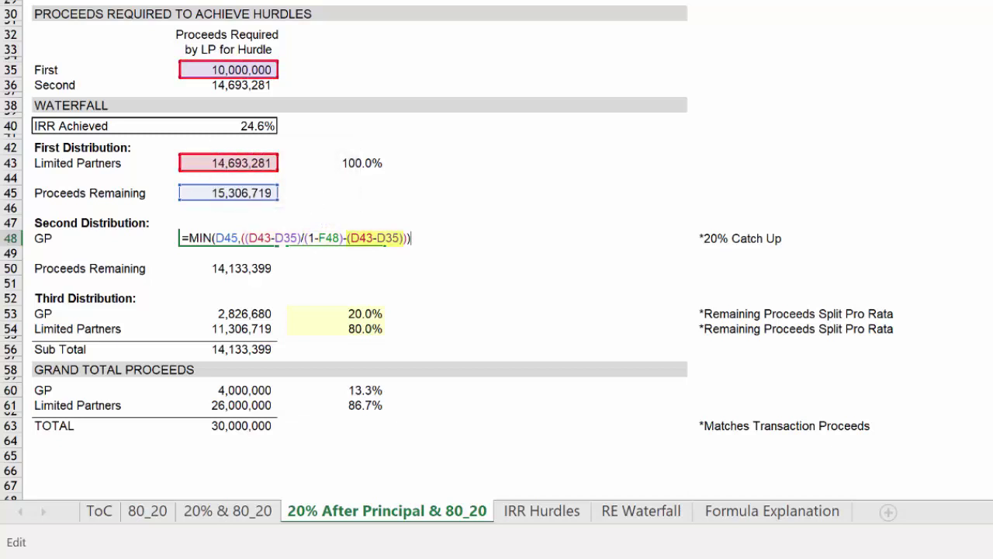
pyautogui.hotkey('ctrl', 'Return')
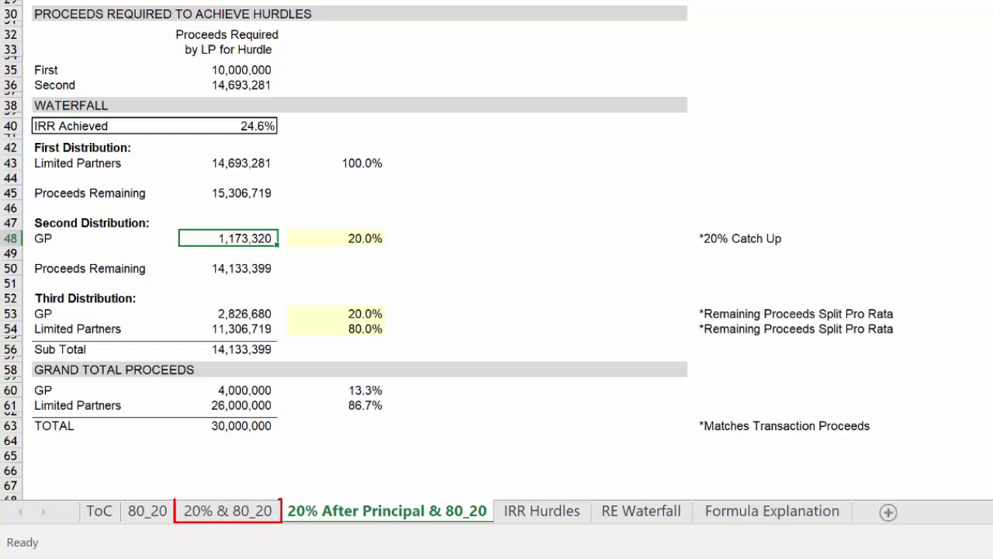
pyautogui.hotkey('ctrl', 'pageup')
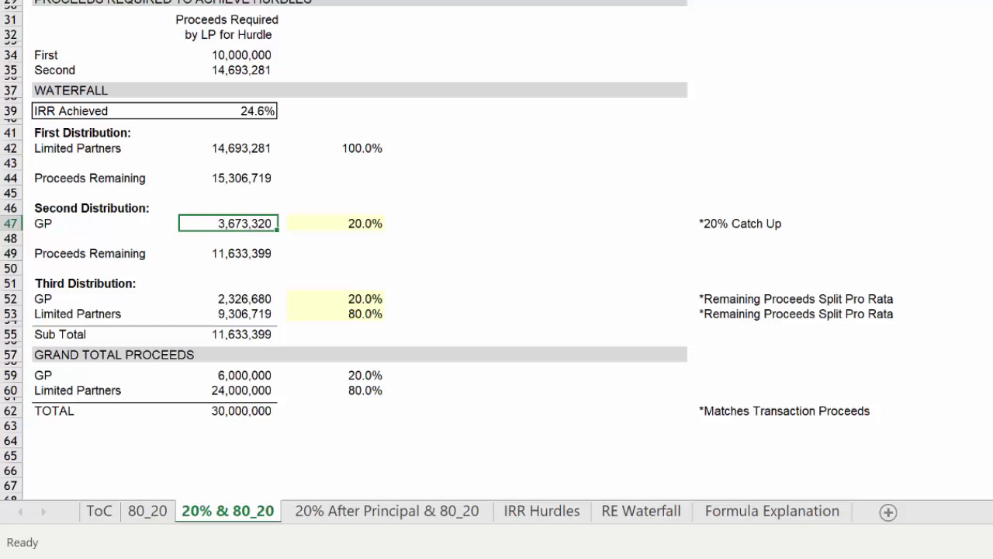
pyautogui.hotkey('ctrl', 'pagedown')
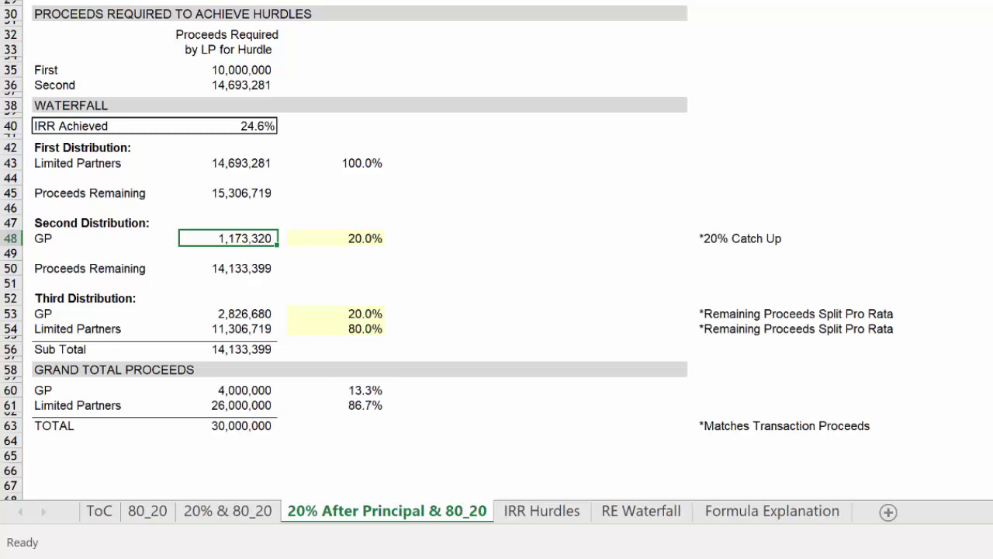
# Enter the check formula =D48/((D43-D35)+D48) in H48, beside the GP's second distribution
pyautogui.click(530, 238)
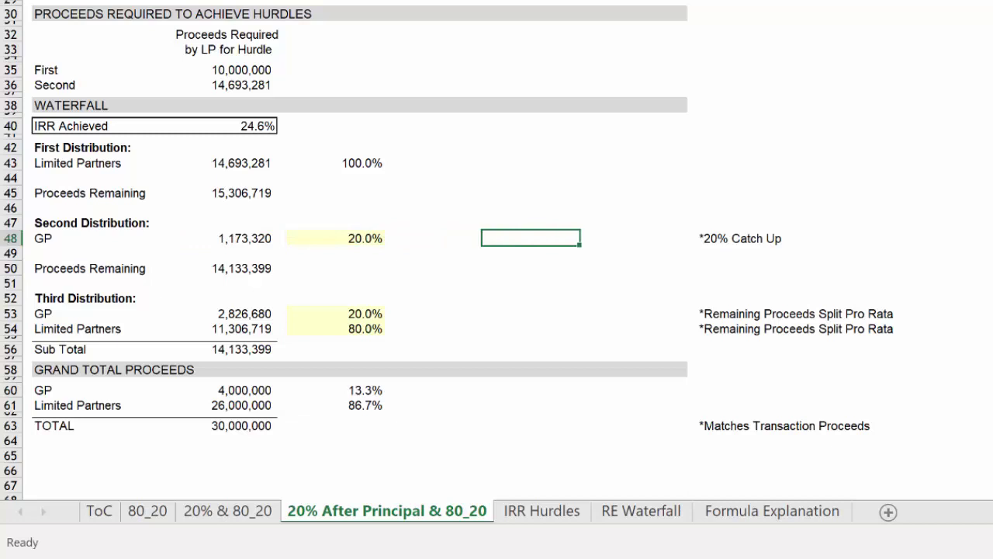
pyautogui.write('=')
pyautogui.press('Left')
pyautogui.press('Left')
pyautogui.press('Left')
pyautogui.press('Left')
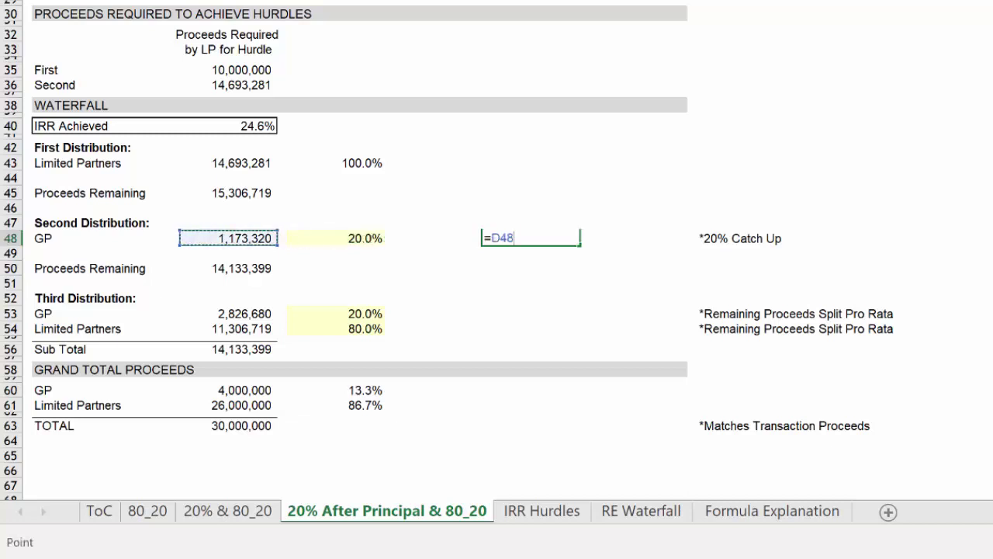
pyautogui.write('/')
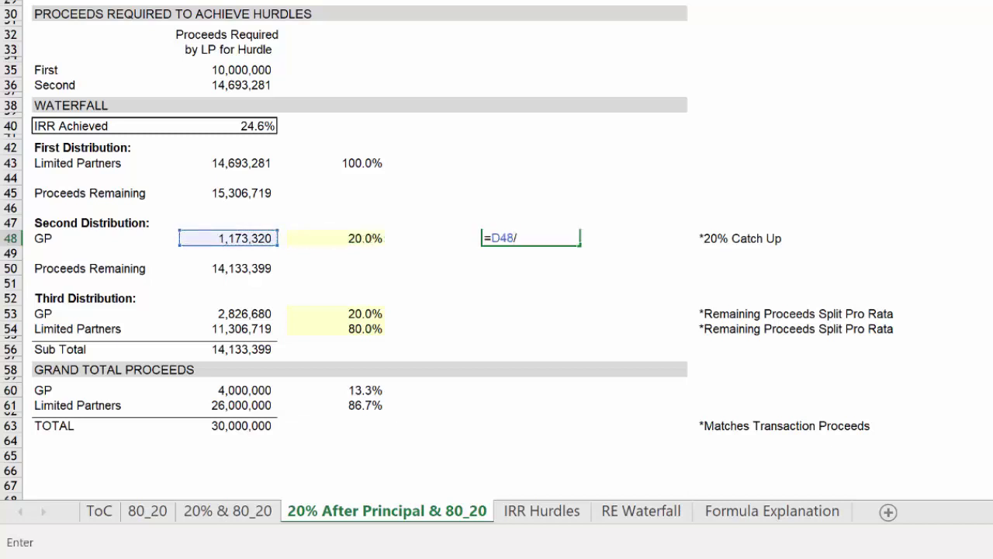
pyautogui.write('((')
pyautogui.press('Up')
pyautogui.press('Up')
pyautogui.press('Up')
pyautogui.press('Up')
pyautogui.press('Up')
pyautogui.press('Left')
pyautogui.press('Left')
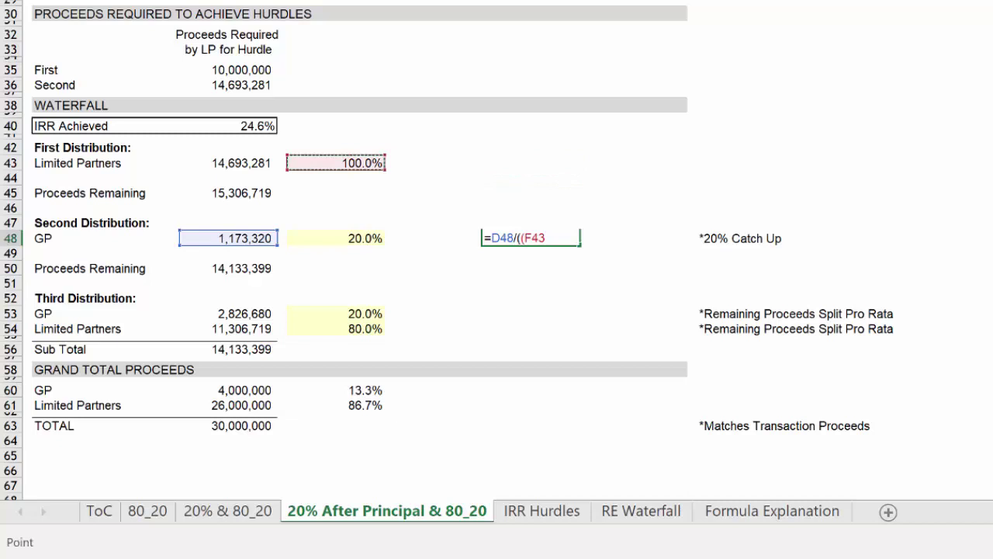
pyautogui.press('Left')
pyautogui.press('Left')
pyautogui.write('-')
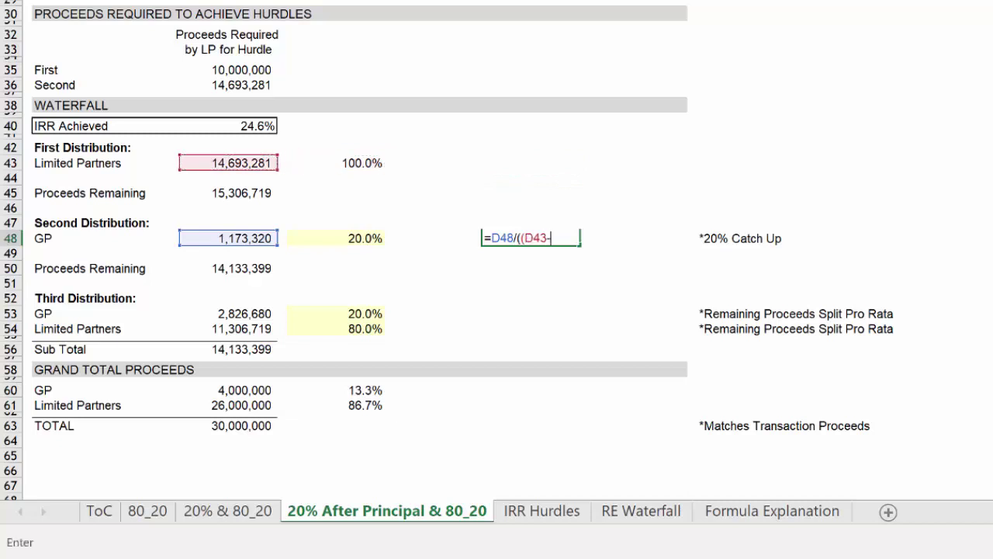
pyautogui.press('Up')
pyautogui.press('Up')
pyautogui.press('Up')
pyautogui.press('Up')
pyautogui.press('Up')
pyautogui.press('Up')
pyautogui.press('Up')
pyautogui.press('Up')
pyautogui.press('Up')
pyautogui.press('Up')
pyautogui.press('Left')
pyautogui.press('Left')
pyautogui.press('Left')
pyautogui.press('Left')
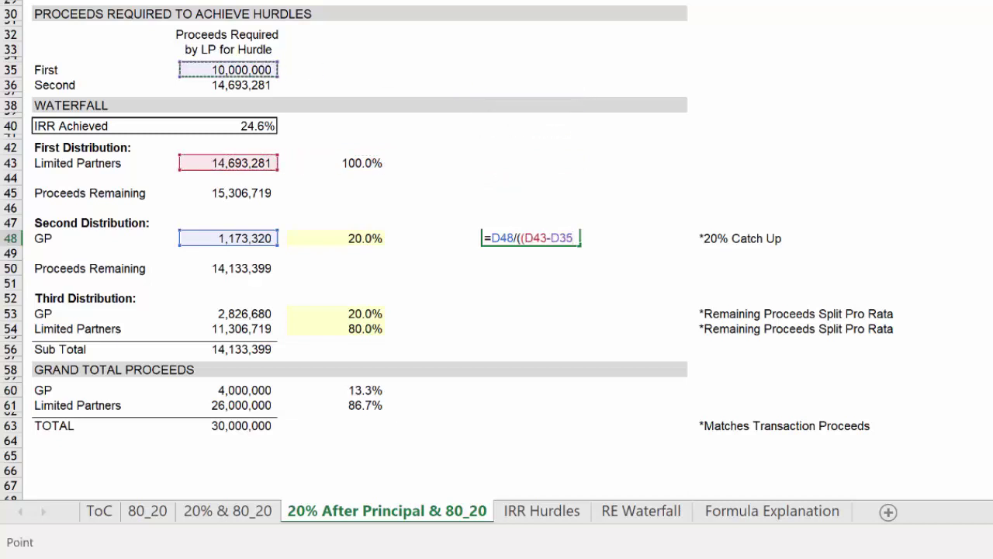
pyautogui.write(')+')
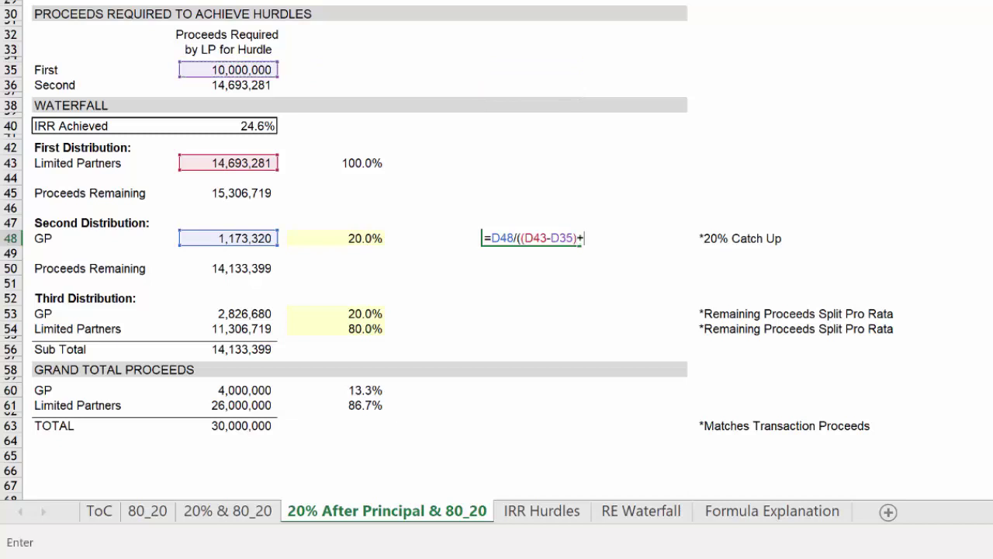
pyautogui.press('Left')
pyautogui.press('Left')
pyautogui.press('Left')
pyautogui.press('Left')
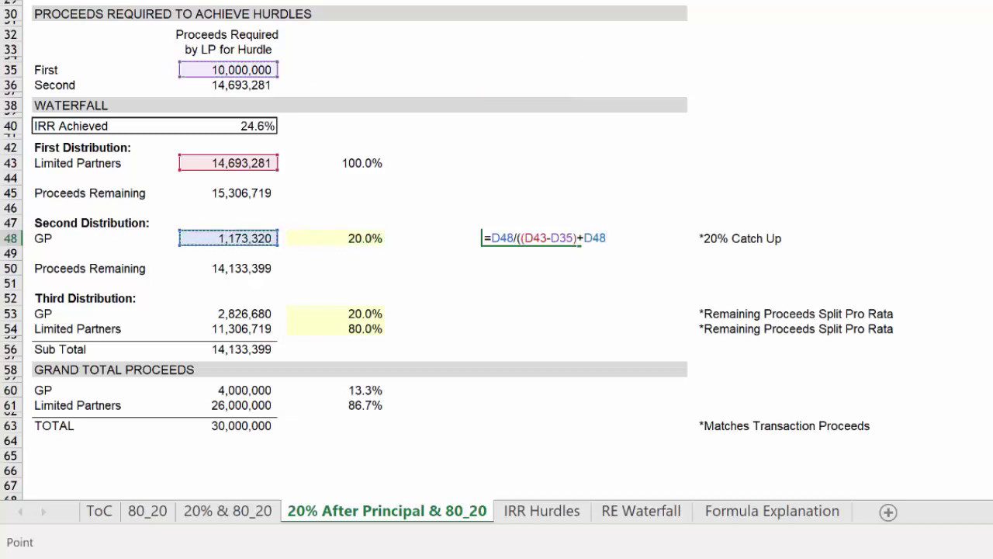
pyautogui.write(')')
pyautogui.press('Return')
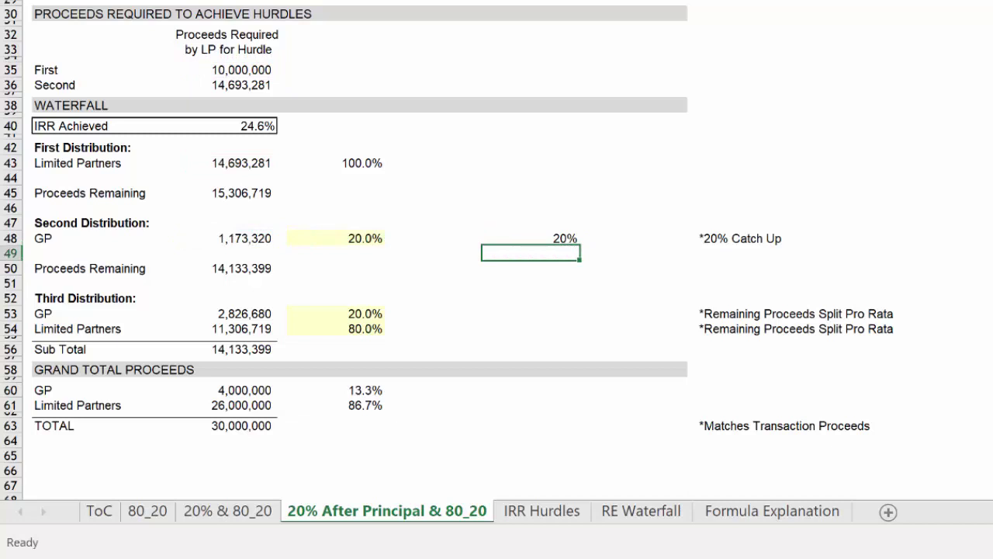
# Undo the check formula entered beside the GP's second distribution
pyautogui.hotkey('ctrl', 'z')
pyautogui.press('Left')
pyautogui.press('Left')
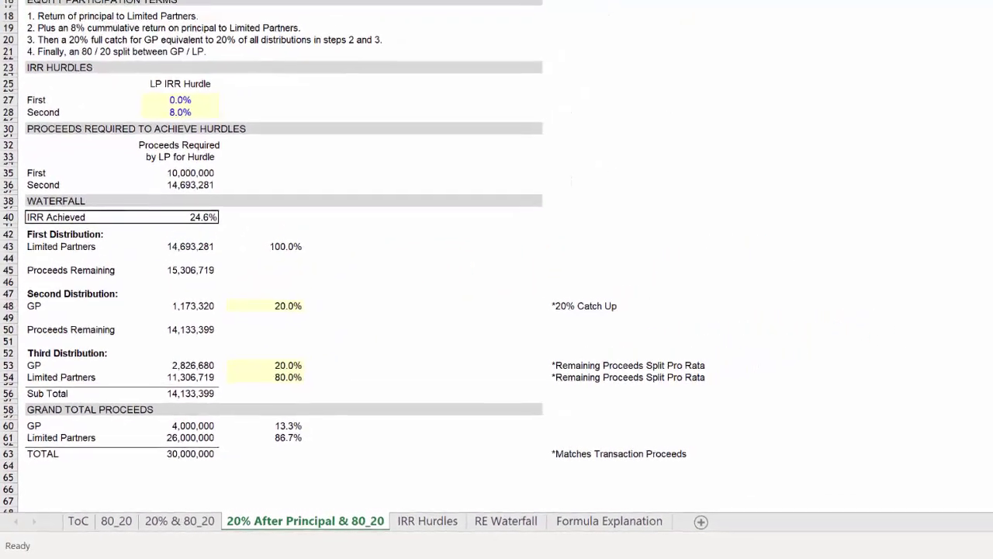
# Set the transaction Proceeds in D9 to 15,000,000
pyautogui.press('F2')
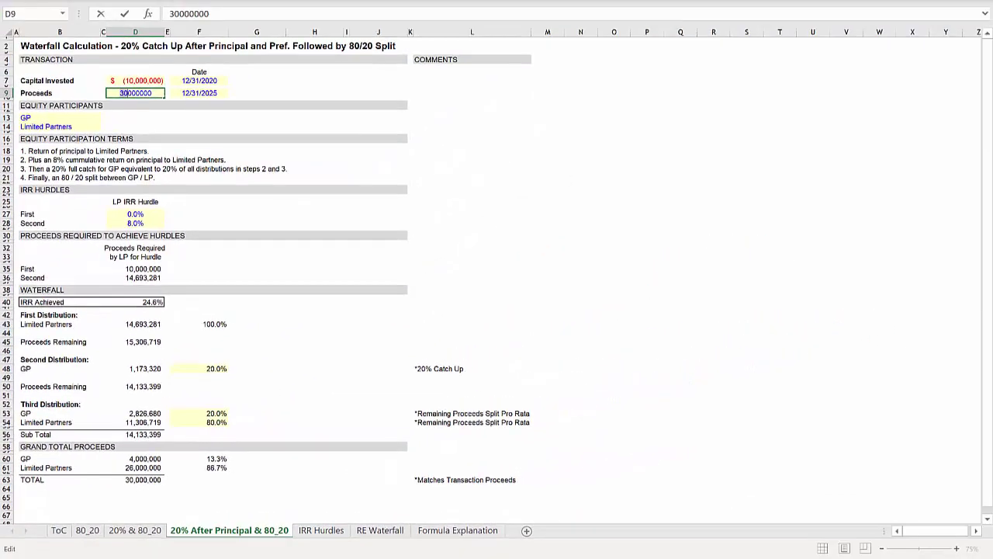
pyautogui.write('15')
pyautogui.press('Return')
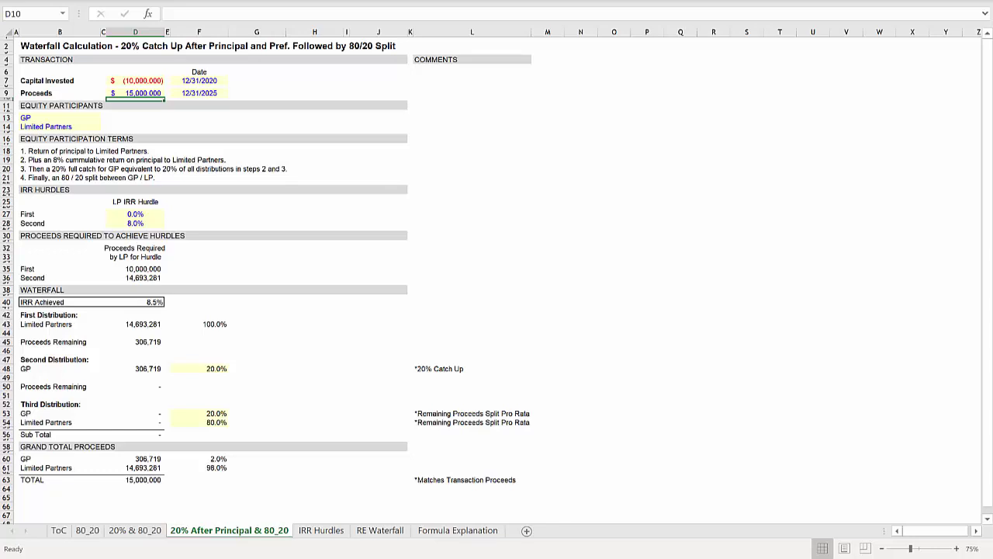
# Set the transaction Proceeds in D9 to 12,000,000
pyautogui.click(112, 93)
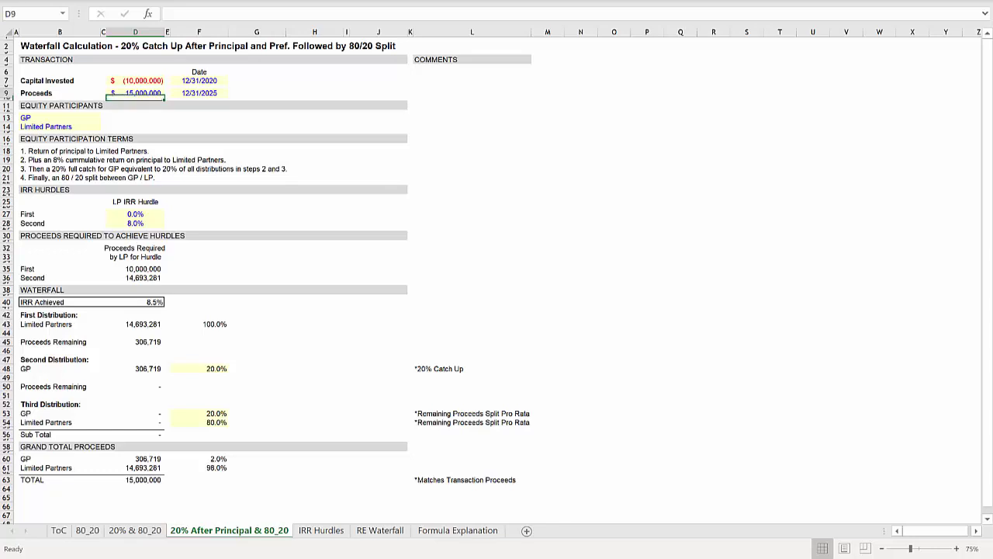
pyautogui.doubleClick(112, 93)
pyautogui.press('BackSpace')
pyautogui.write('2')
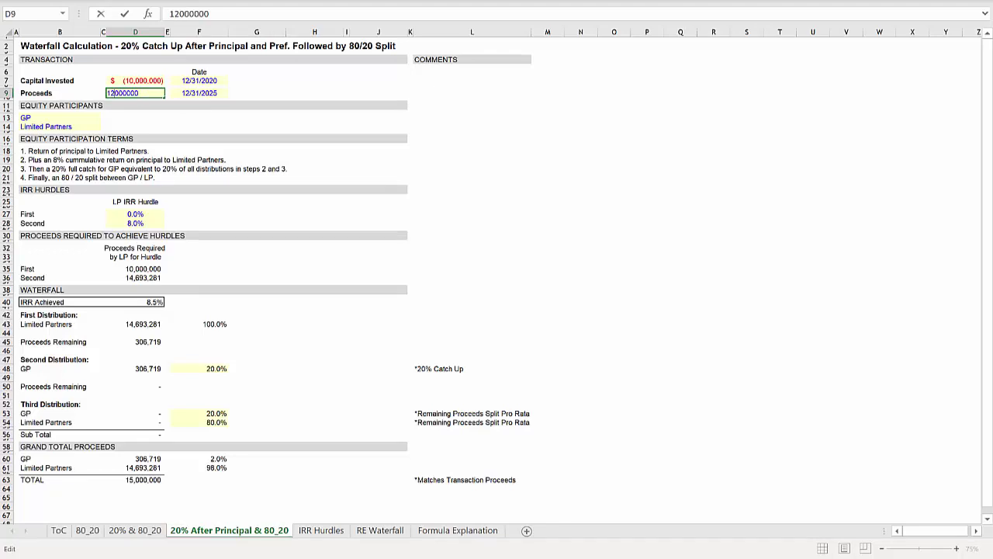
pyautogui.press('Return')
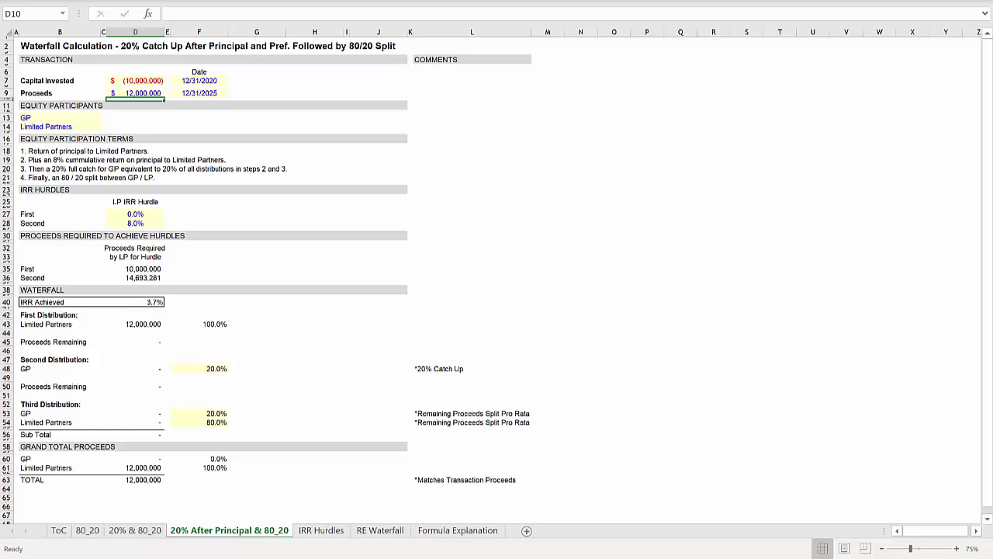
# Restore the transaction Proceeds in D9 to 30,000,000
pyautogui.click(135, 92)
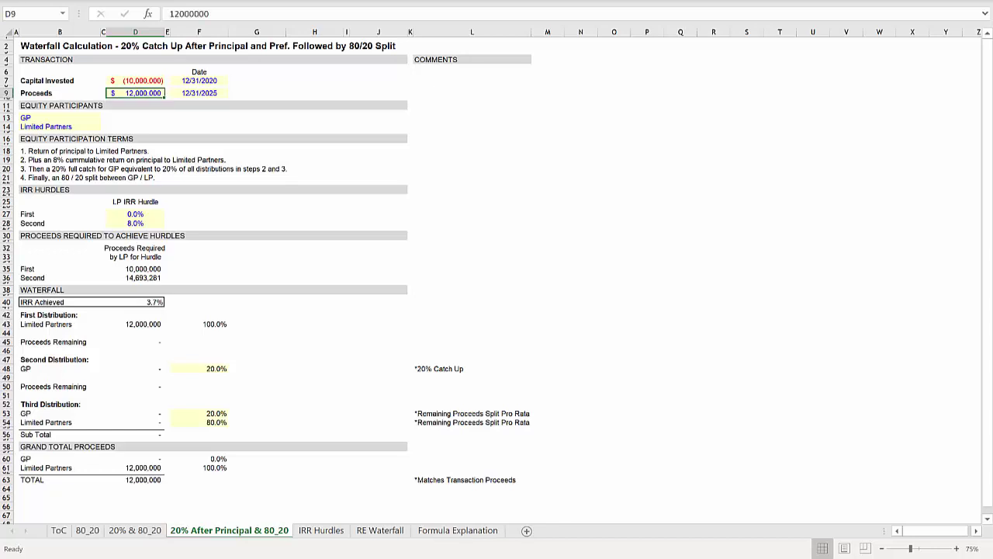
pyautogui.press('F2')
pyautogui.press('Home')
pyautogui.hotkey('shift', 'Right')
pyautogui.hotkey('shift', 'Right')
pyautogui.write('30')
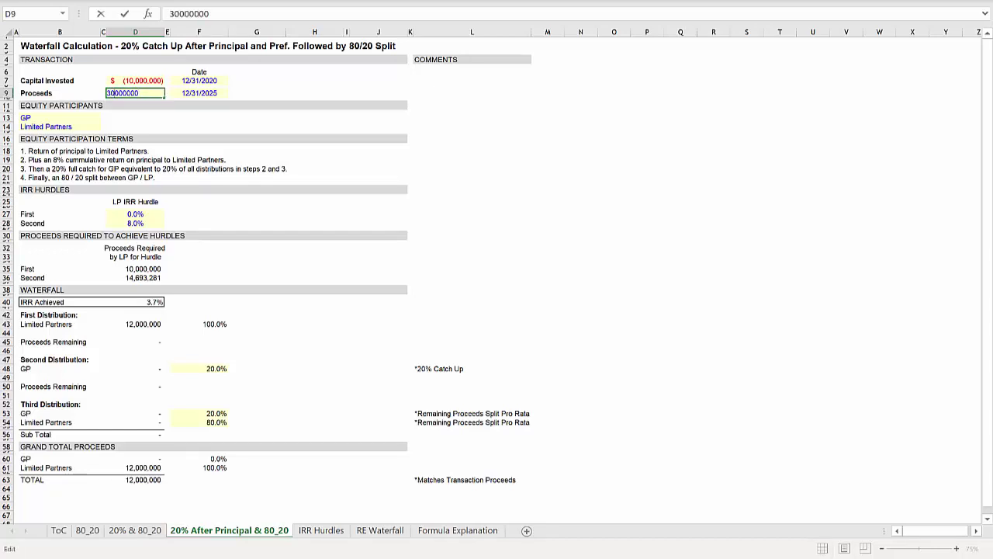
pyautogui.press('Return')
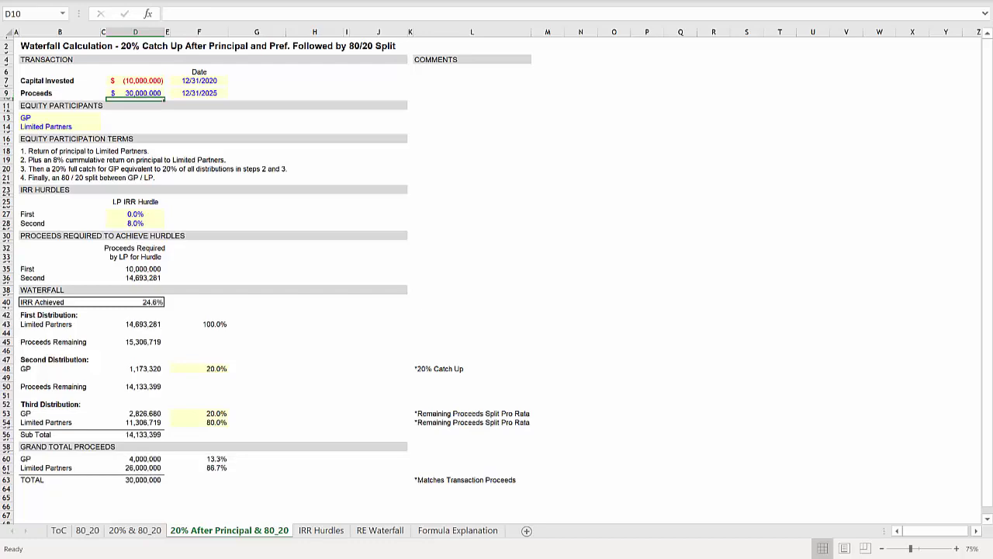
# View the IRR Hurdles sheet briefly, then return to cell A1 of the 20% After Principal & 80_20 sheet
pyautogui.hotkey('ctrl', 'pagedown')
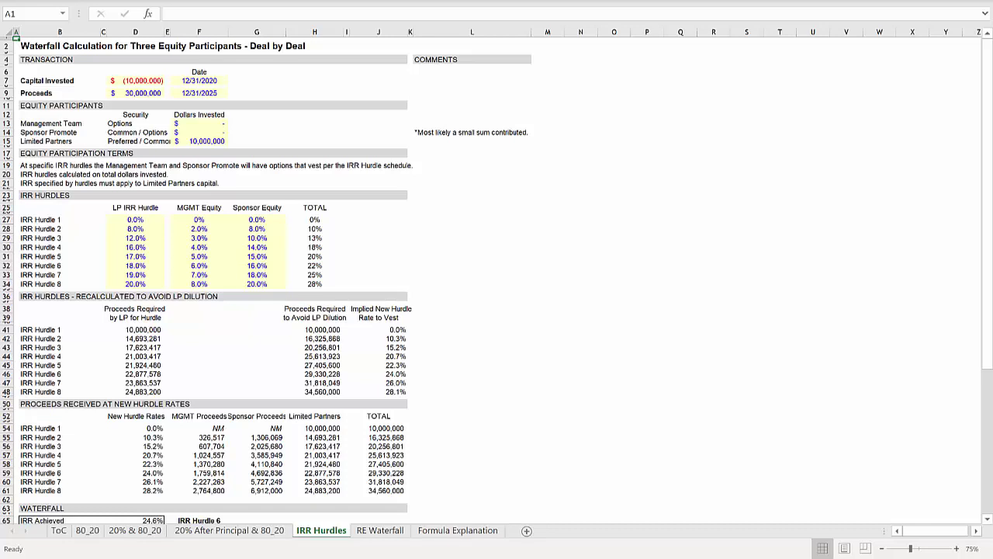
pyautogui.hotkey('ctrl', 'pageup')
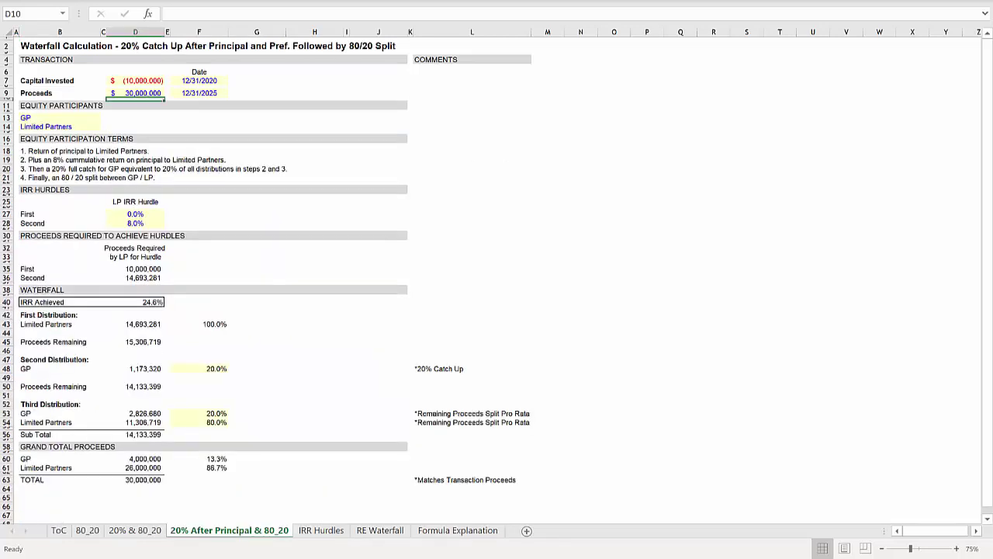
pyautogui.hotkey('ctrl', 'Home')
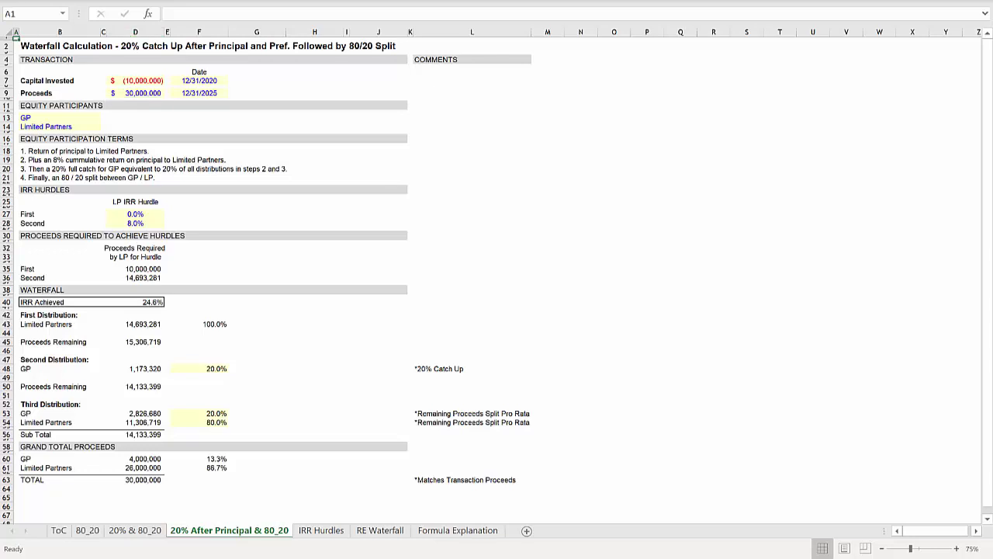